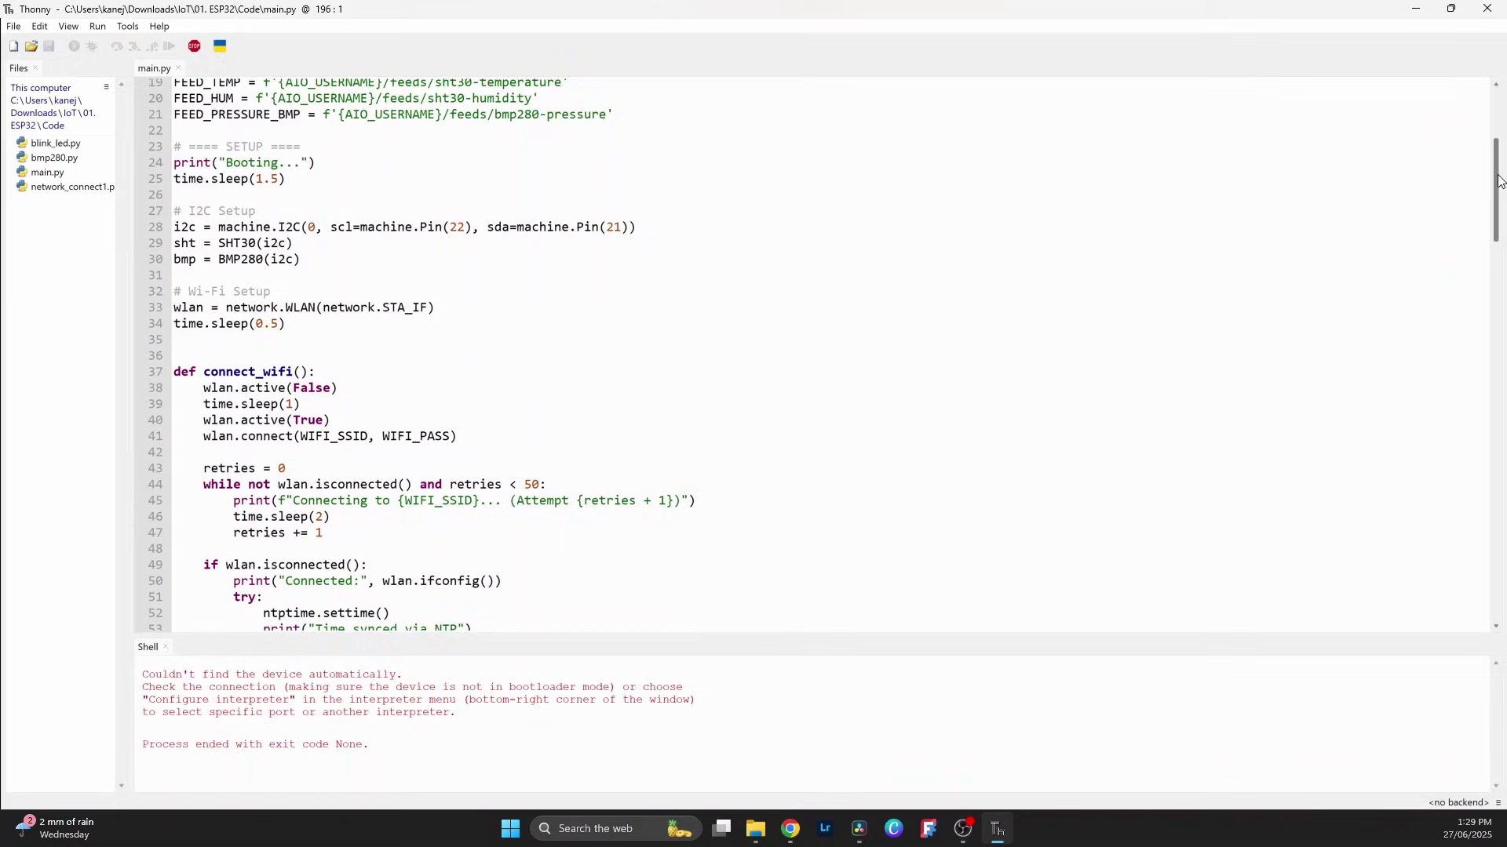
drag(1499, 181, 1498, 189)
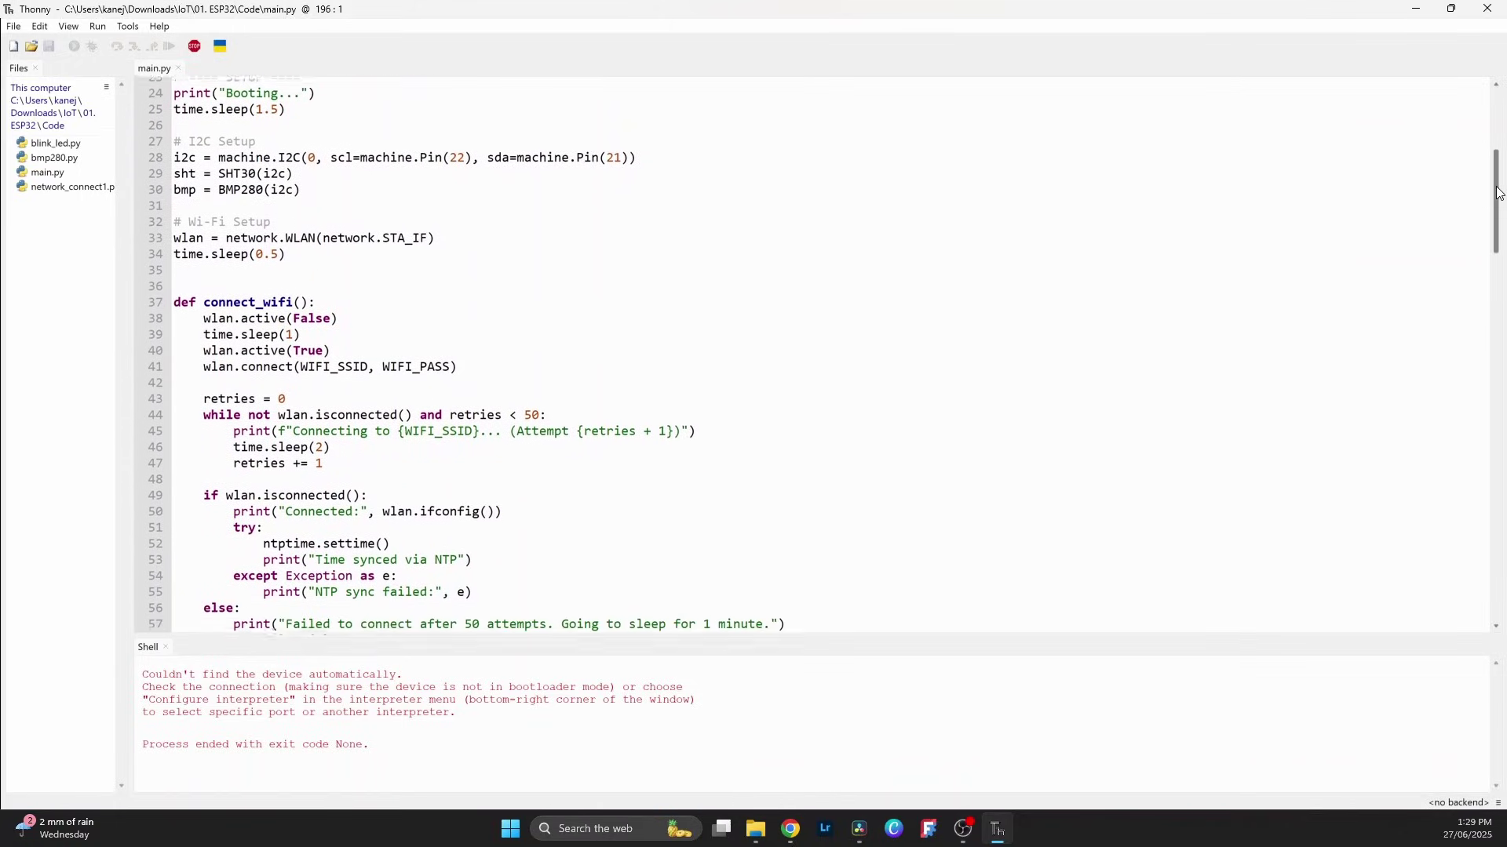